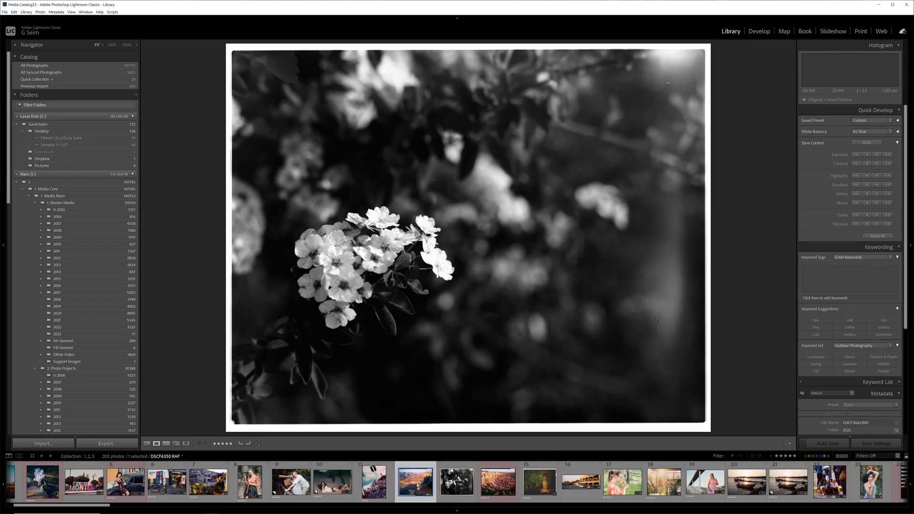
Go back to the photo of the woman leaning on the vintage car and open the Performance preferences.
{"action": "key", "text": "Left"}
{"action": "key", "text": "Left"}
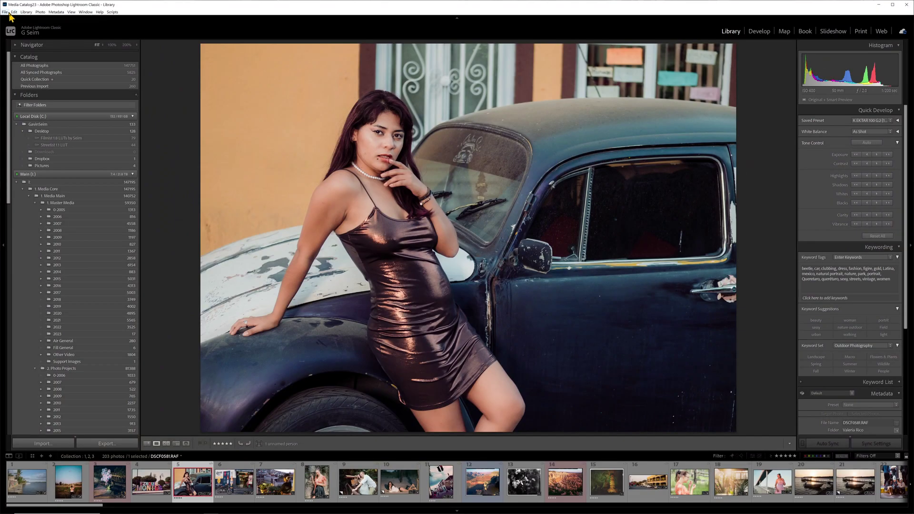
{"action": "left_click", "coordinate": [14, 12]}
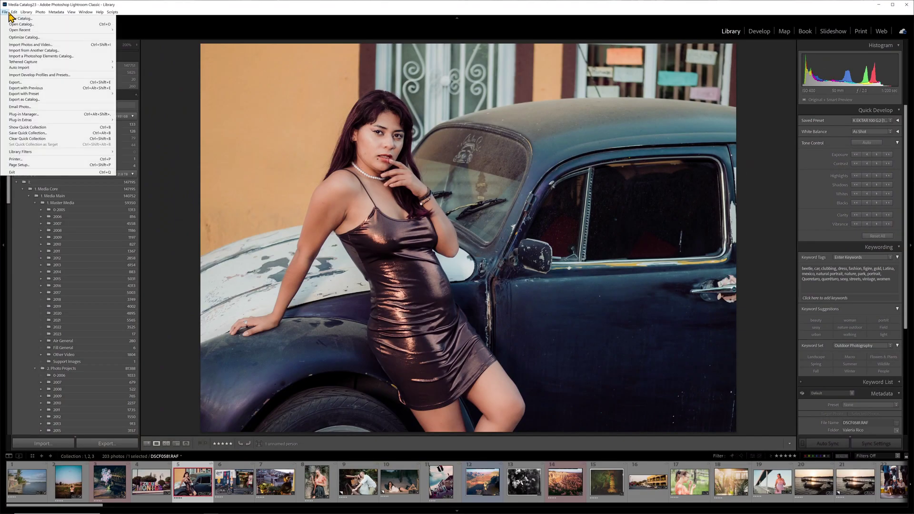
{"action": "left_click", "coordinate": [29, 112]}
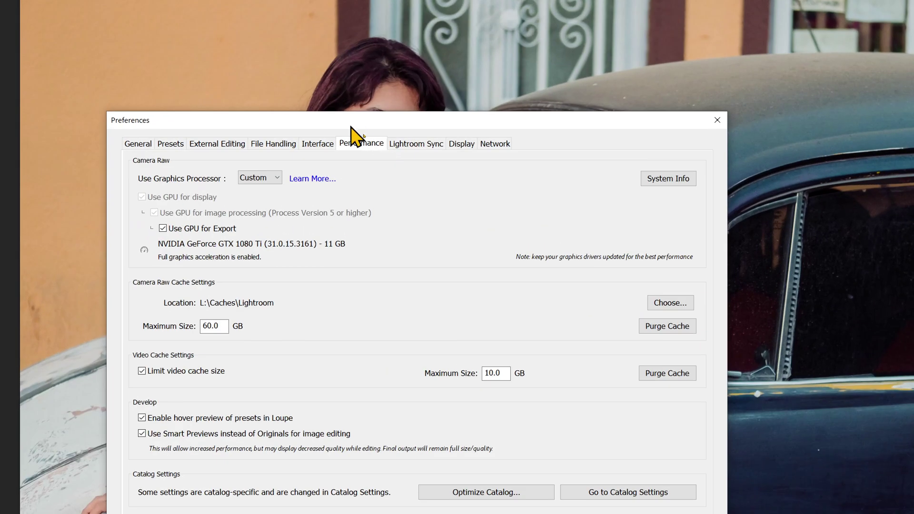
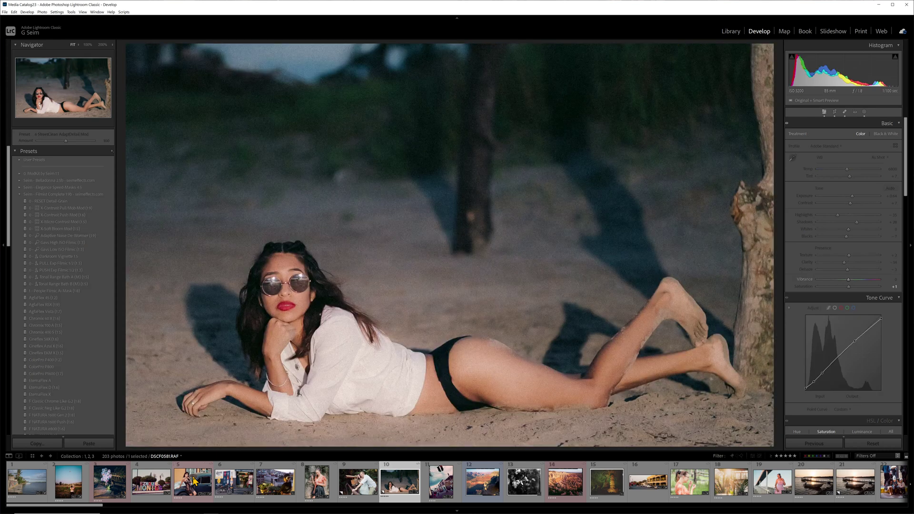
Page through the first eight photos of the collection in Loupe view, return to the grid and open the eighth in Develop.
{"action": "key", "text": "Right"}
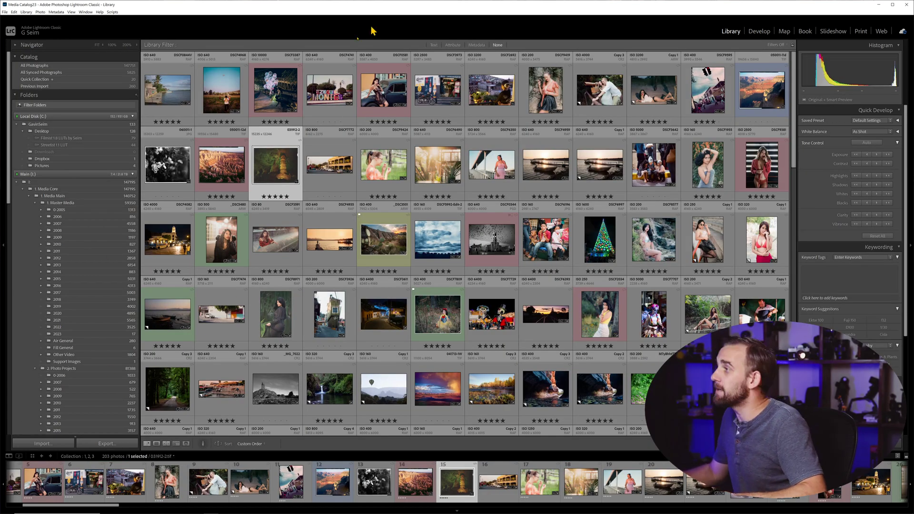
{"action": "left_click", "coordinate": [149, 93]}
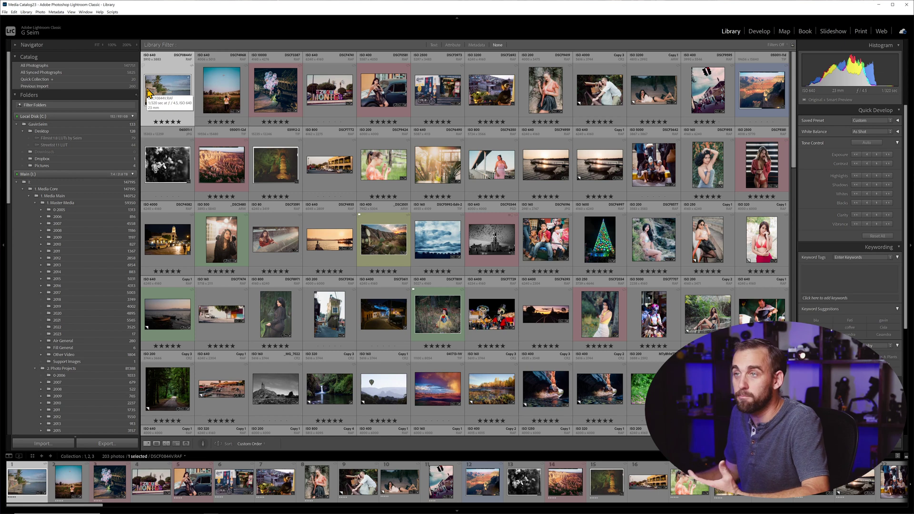
{"action": "key", "text": "e"}
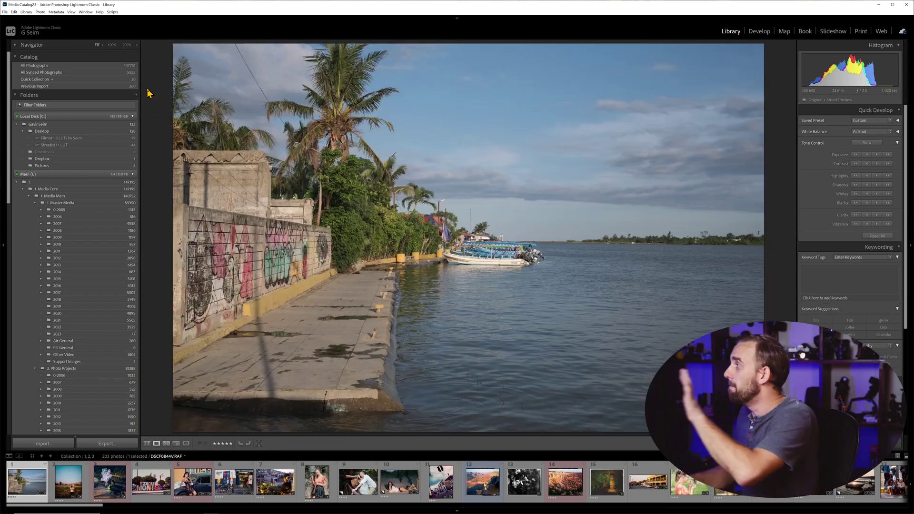
{"action": "key", "text": "Right"}
{"action": "key", "text": "Right"}
{"action": "key", "text": "Right"}
{"action": "key", "text": "Right"}
{"action": "key", "text": "Right"}
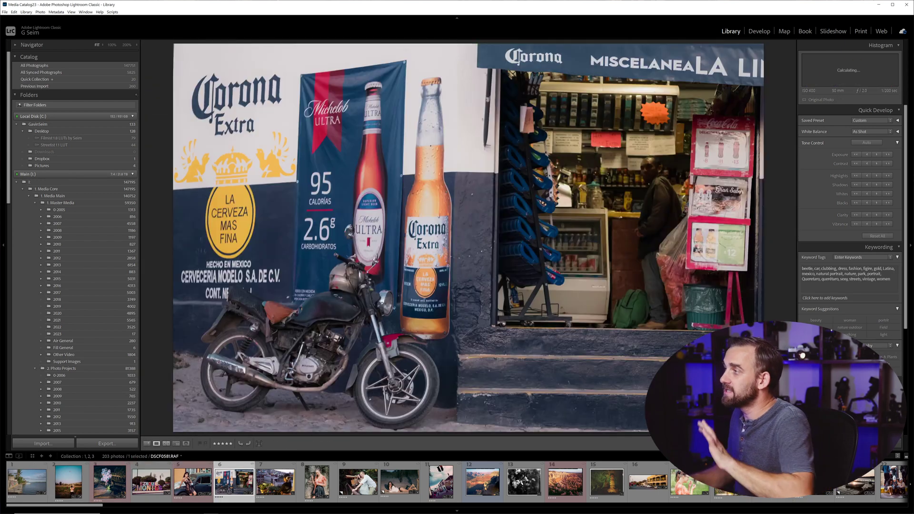
{"action": "key", "text": "Right"}
{"action": "key", "text": "Right"}
{"action": "key", "text": "g"}
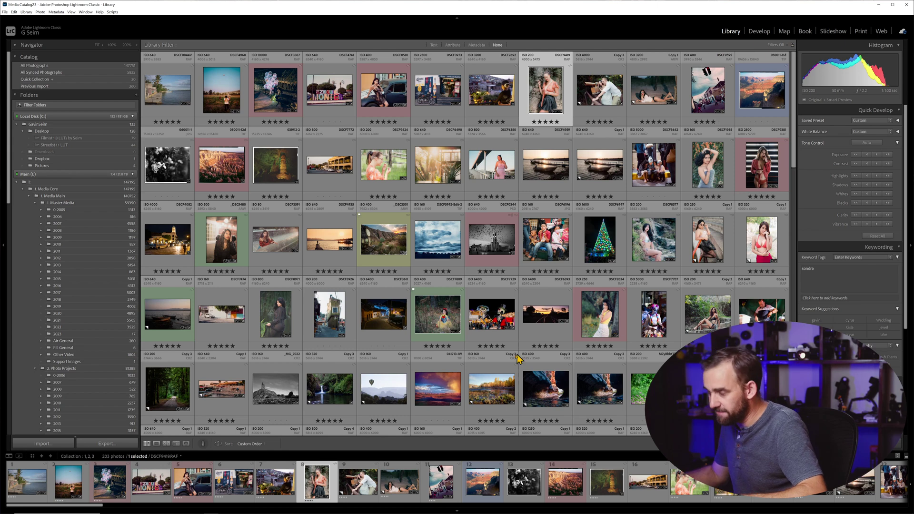
{"action": "key", "text": "d"}
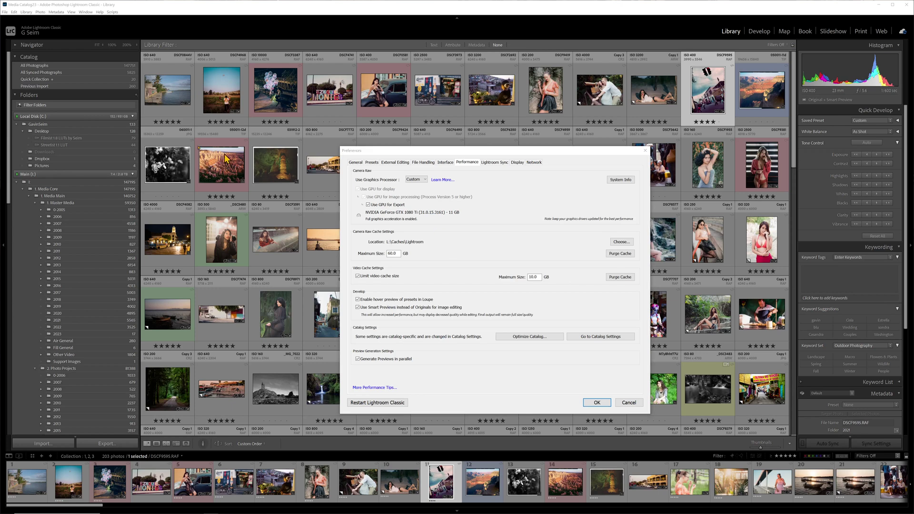
Close the preferences and open the File Handling settings of the catalog.
{"action": "key", "text": "Escape"}
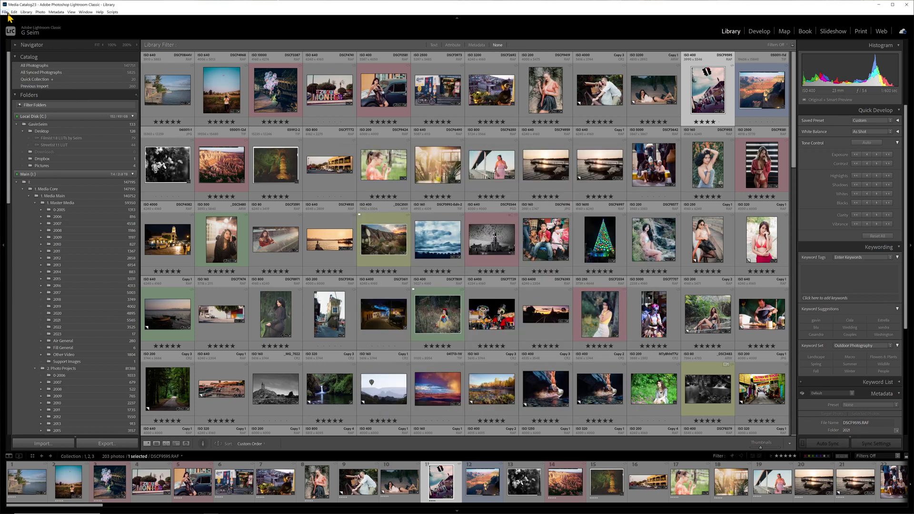
{"action": "left_click", "coordinate": [15, 12]}
{"action": "left_click", "coordinate": [43, 121]}
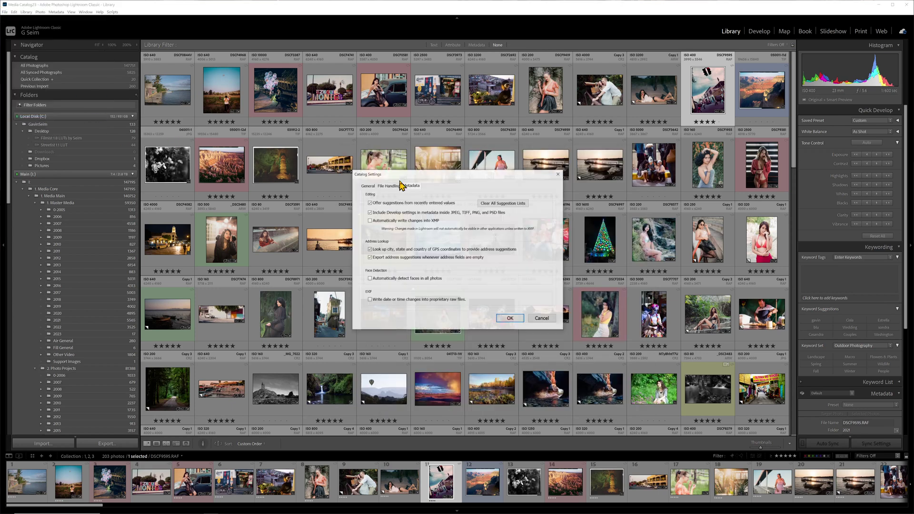
{"action": "left_click", "coordinate": [410, 183]}
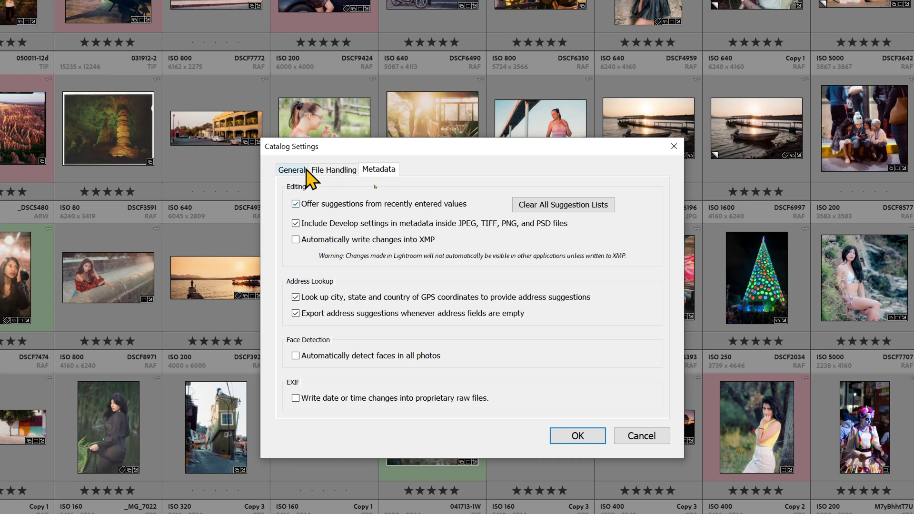
{"action": "left_click", "coordinate": [329, 170]}
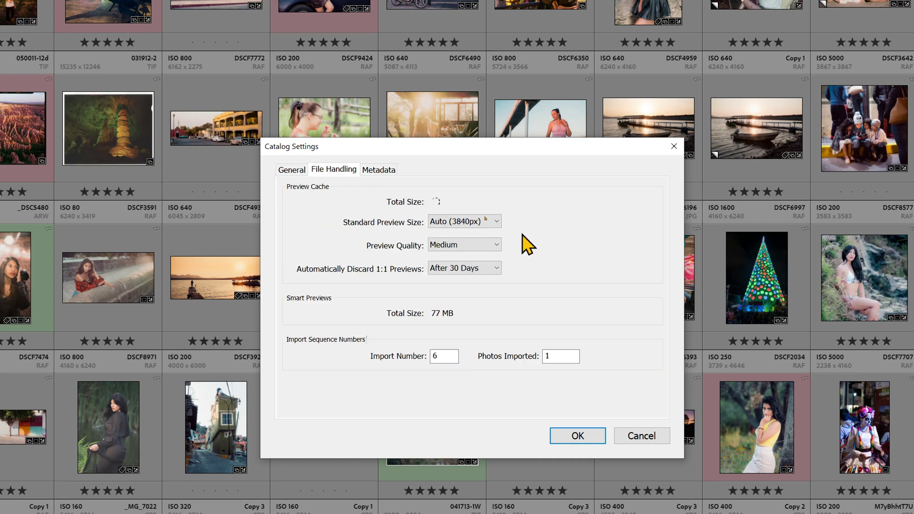
Review the Standard Preview Size options without changing them, and open the catalog's Metadata settings.
{"action": "left_click", "coordinate": [478, 224]}
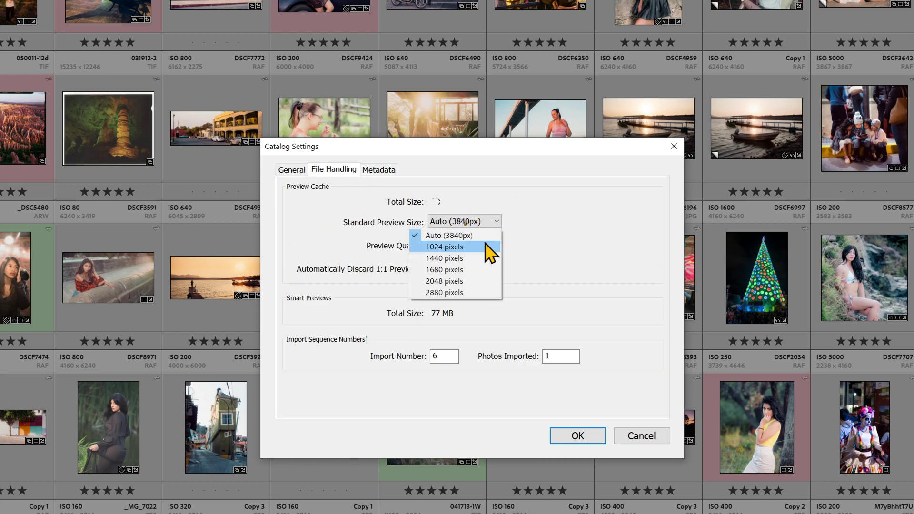
{"action": "left_click", "coordinate": [584, 237]}
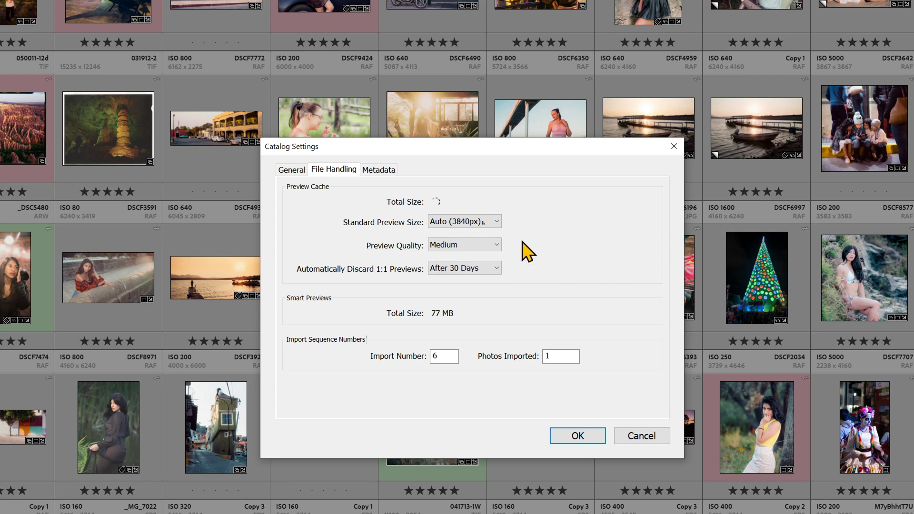
{"action": "left_click", "coordinate": [378, 170]}
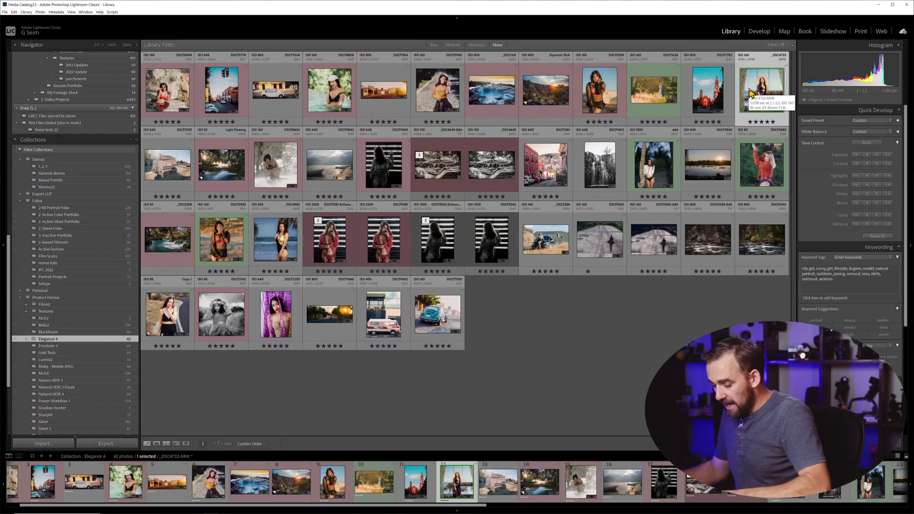
Open the photo of the woman on the swing in Develop and inspect its AI Boring Sky + Grad and Subject Master masks.
{"action": "key", "text": "d"}
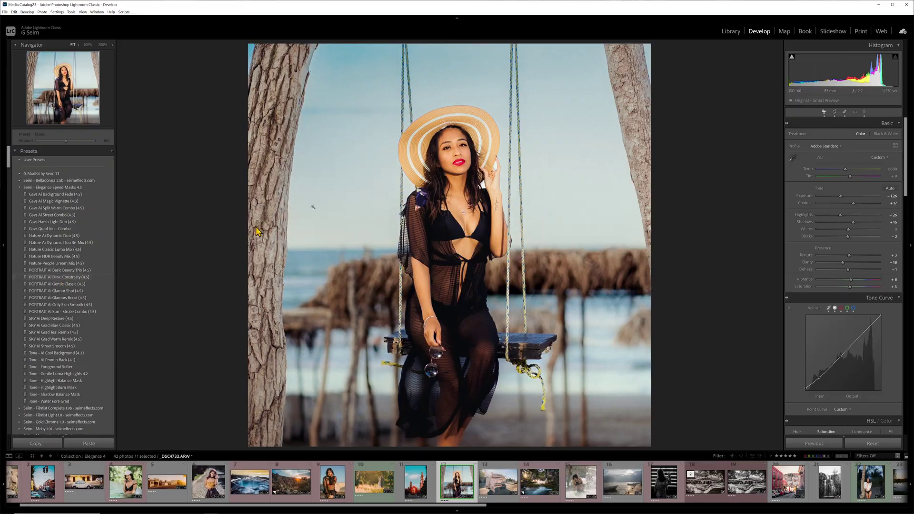
{"action": "left_click", "coordinate": [865, 113]}
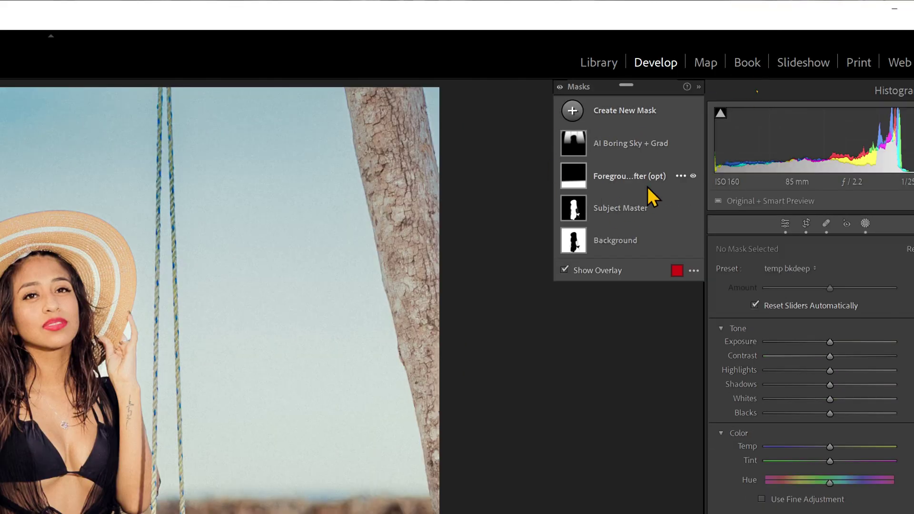
{"action": "left_click", "coordinate": [632, 150]}
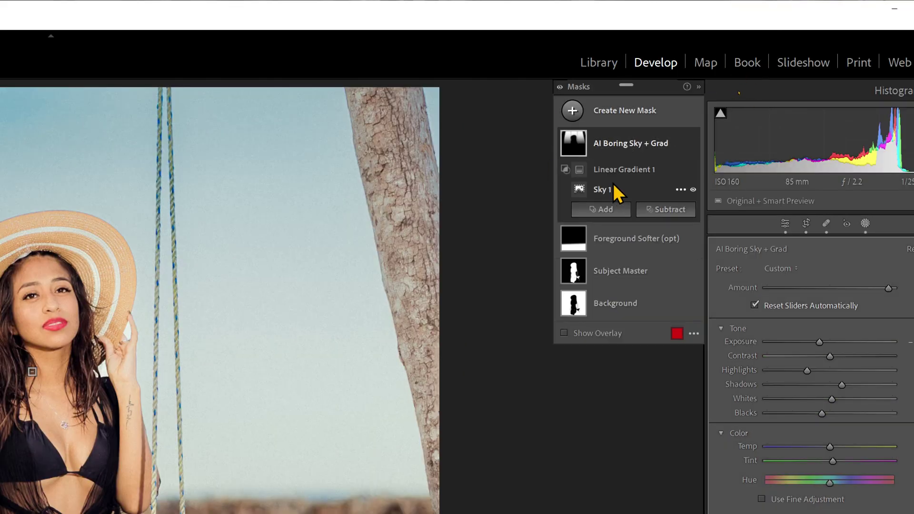
{"action": "left_click", "coordinate": [614, 241]}
{"action": "left_click", "coordinate": [621, 253]}
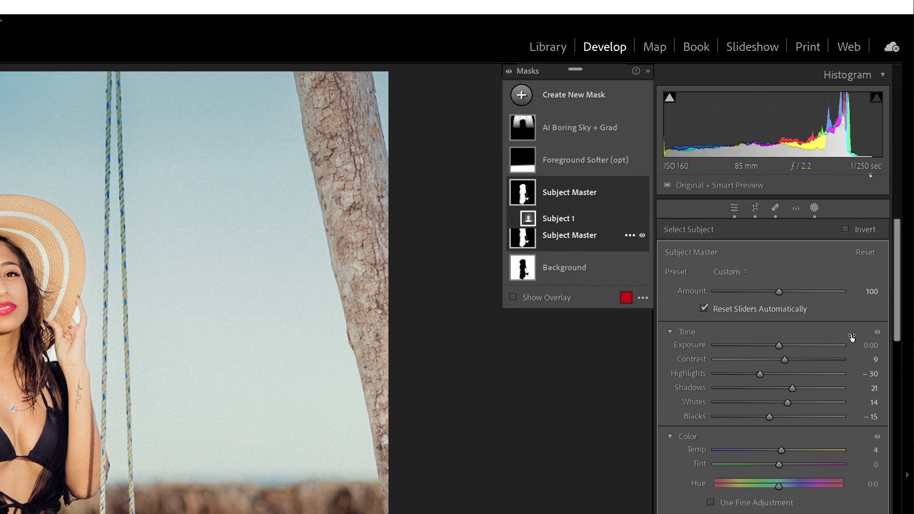
Compare the swing, sunset ruins and orange sweater photos with all their masks turned off and on.
{"action": "left_click", "coordinate": [509, 71]}
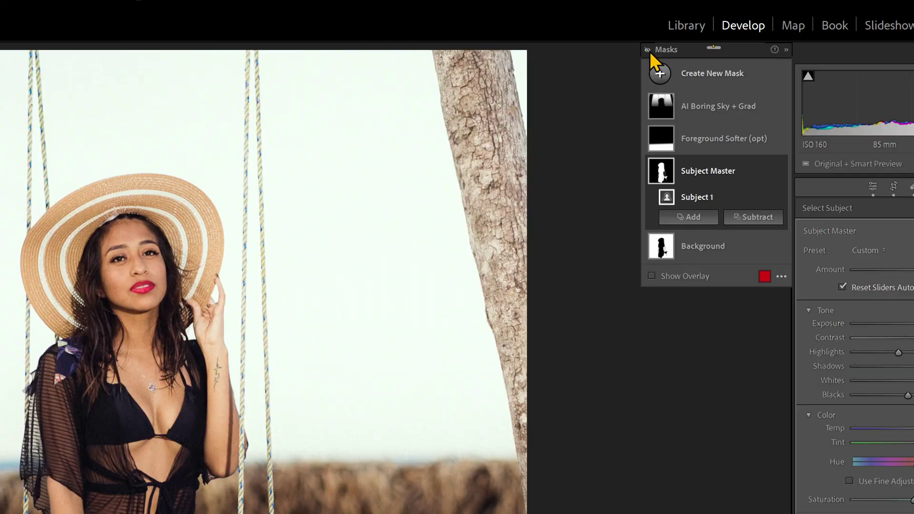
{"action": "left_click", "coordinate": [648, 50]}
{"action": "left_click", "coordinate": [649, 50]}
{"action": "left_click", "coordinate": [649, 50]}
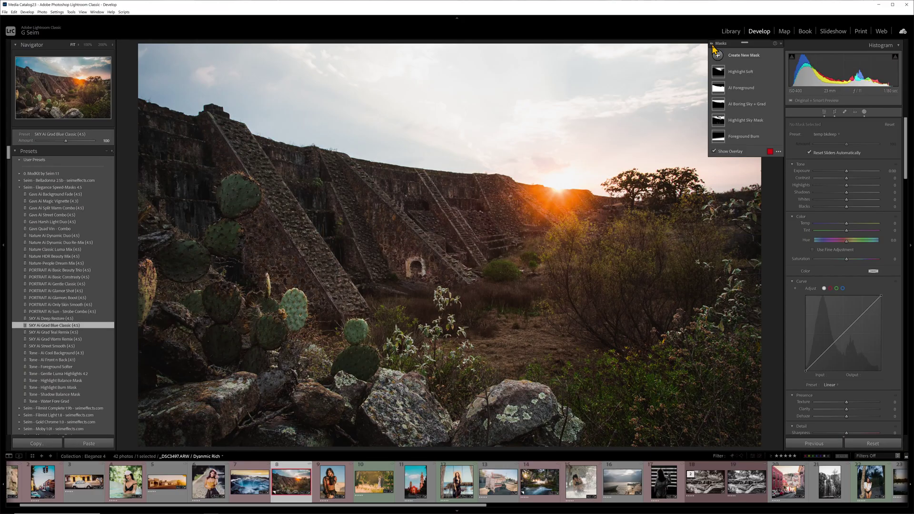
{"action": "left_click", "coordinate": [712, 45]}
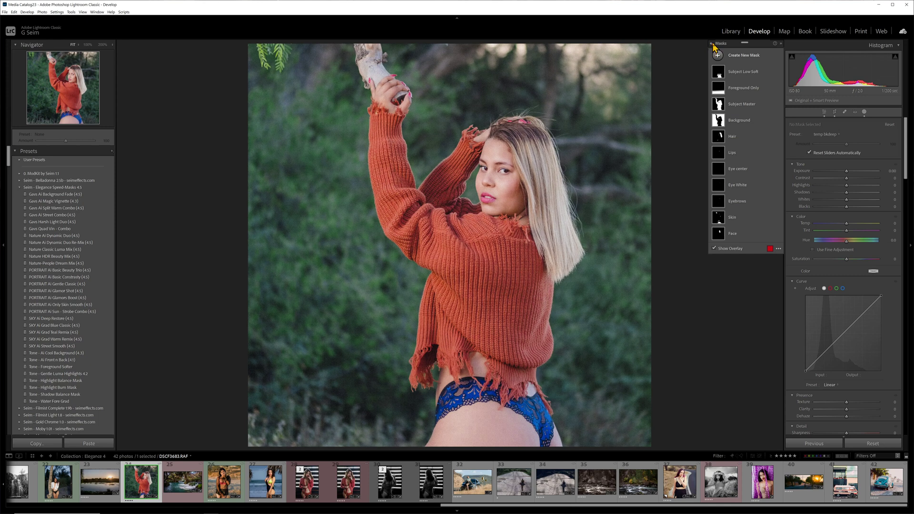
{"action": "left_click", "coordinate": [712, 44]}
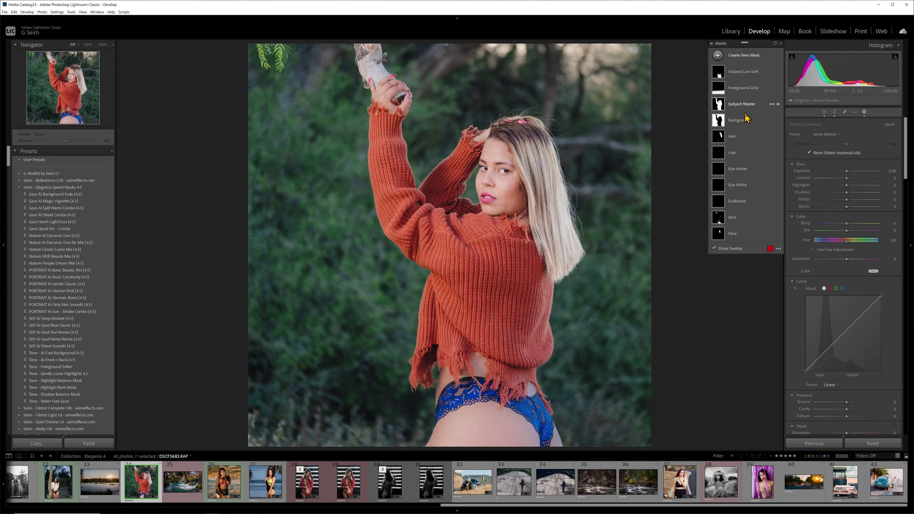
Raise the exposure of the Background mask on the orange sweater photo to 2.61.
{"action": "left_click", "coordinate": [743, 120]}
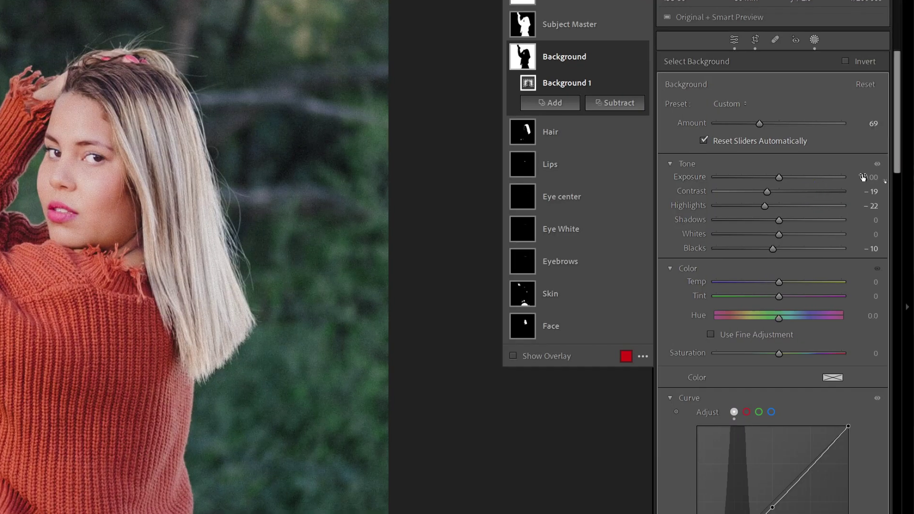
{"action": "left_click_drag", "start_coordinate": [887, 181], "coordinate": [821, 180]}
{"action": "left_click_drag", "start_coordinate": [727, 177], "coordinate": [781, 182]}
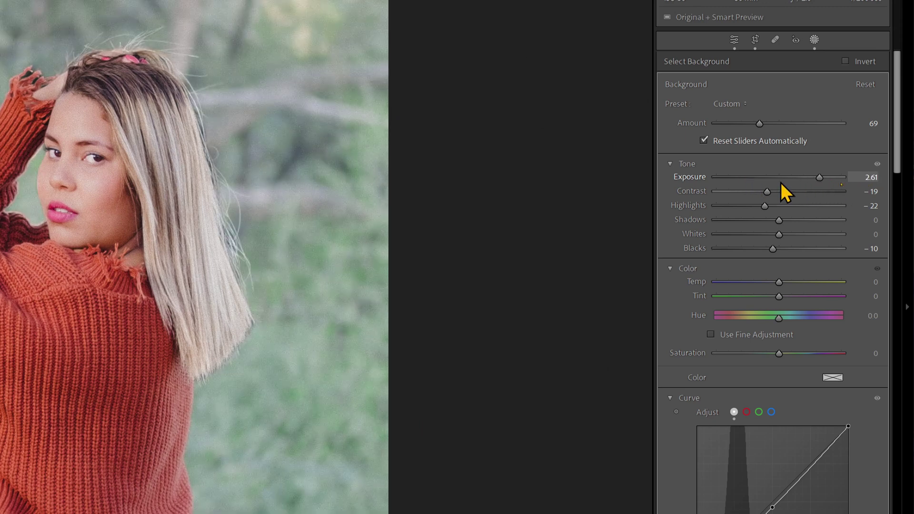
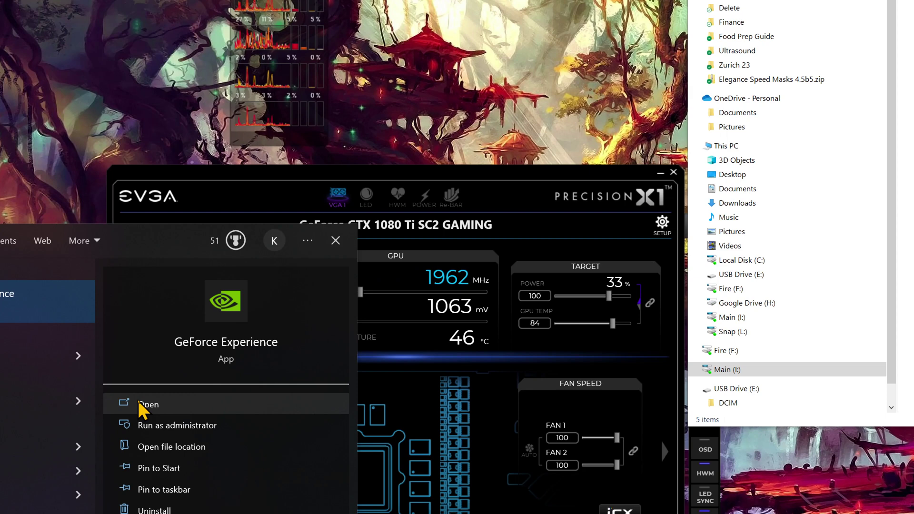
Launch GeForce Experience and show the driver preference options for Game Ready or Studio Driver.
{"action": "left_click", "coordinate": [141, 403]}
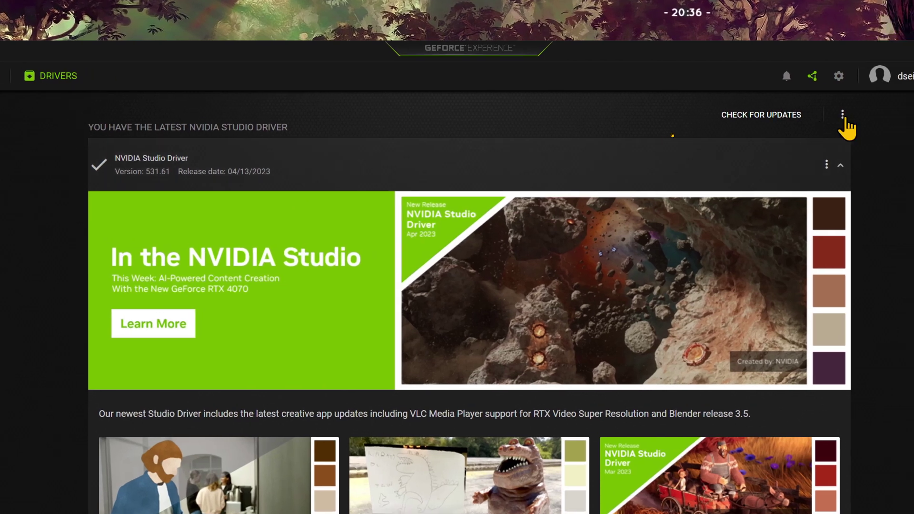
{"action": "left_click", "coordinate": [843, 115]}
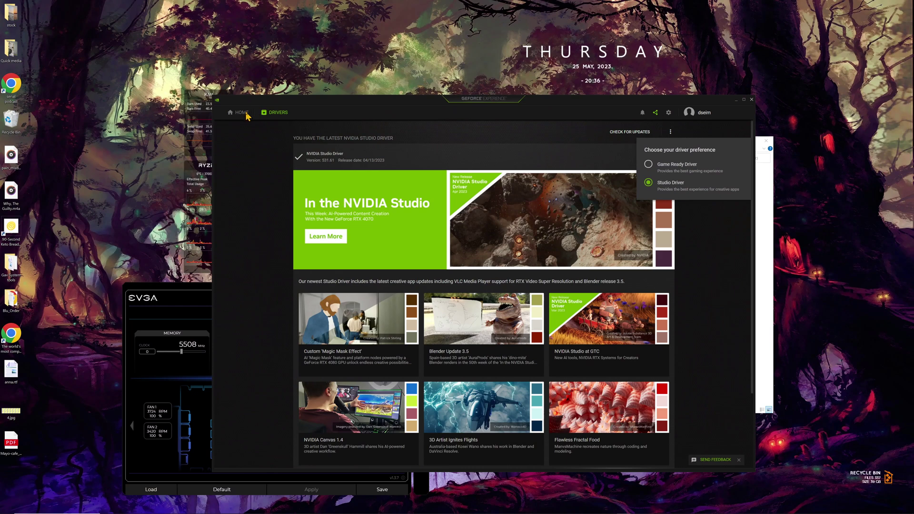
Open the details of Adobe Lightroom Classic among the games and apps and optimize its settings.
{"action": "left_click", "coordinate": [247, 116]}
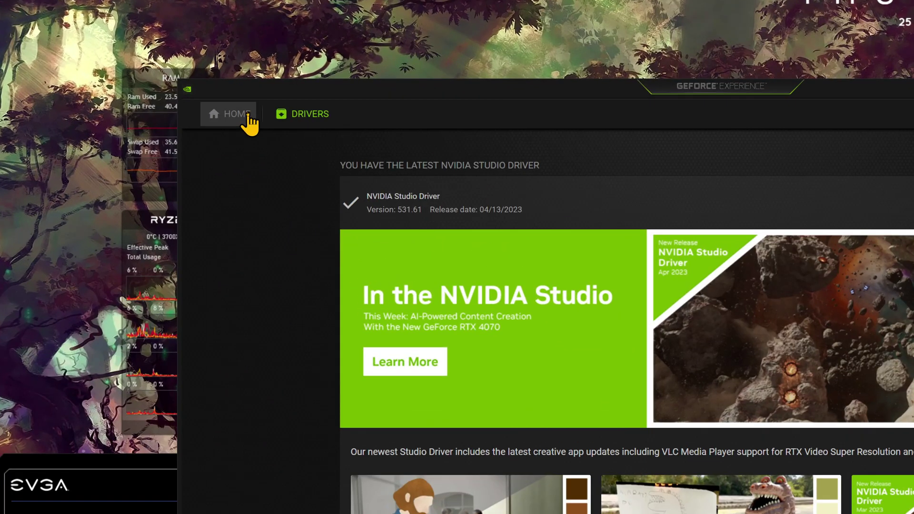
{"action": "left_click", "coordinate": [248, 116]}
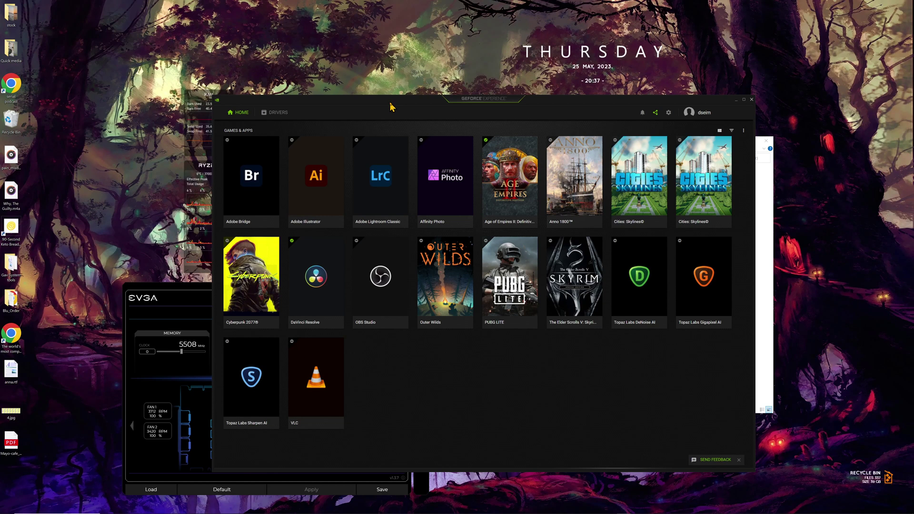
{"action": "left_click_drag", "start_coordinate": [391, 107], "coordinate": [305, 85]}
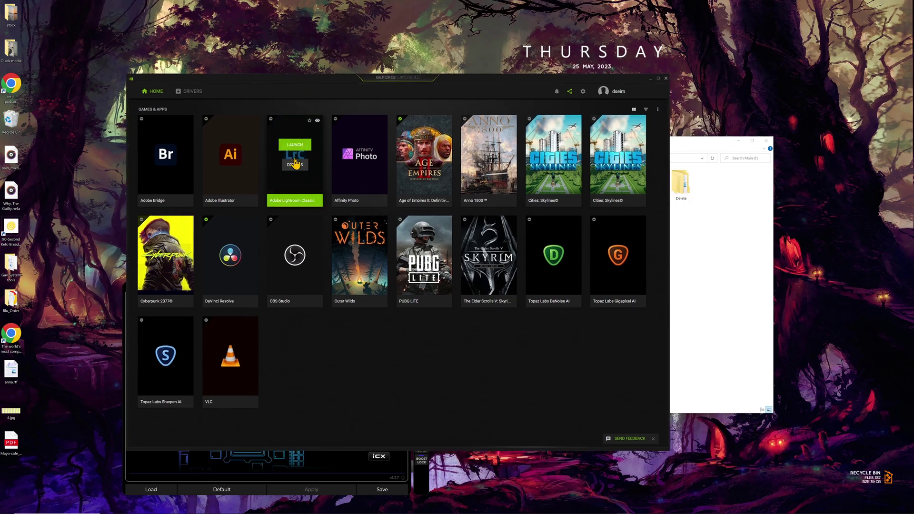
{"action": "left_click", "coordinate": [295, 164]}
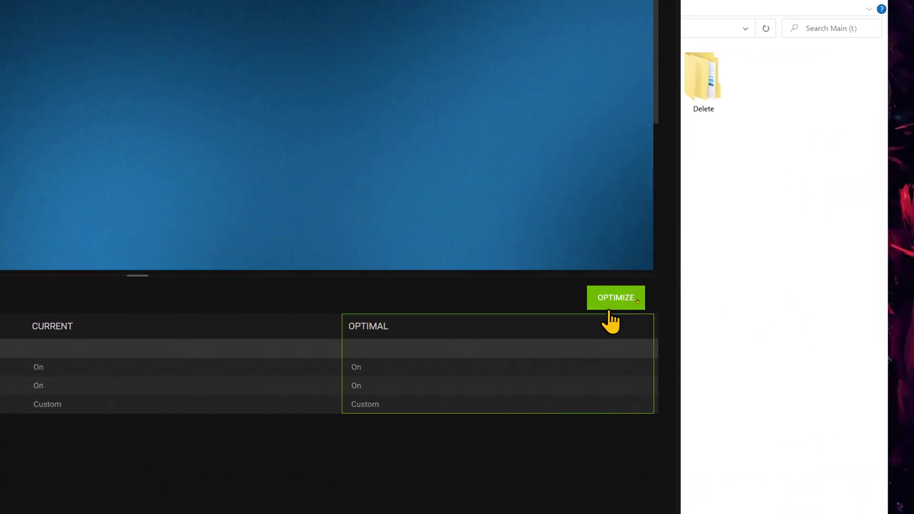
{"action": "left_click", "coordinate": [628, 297]}
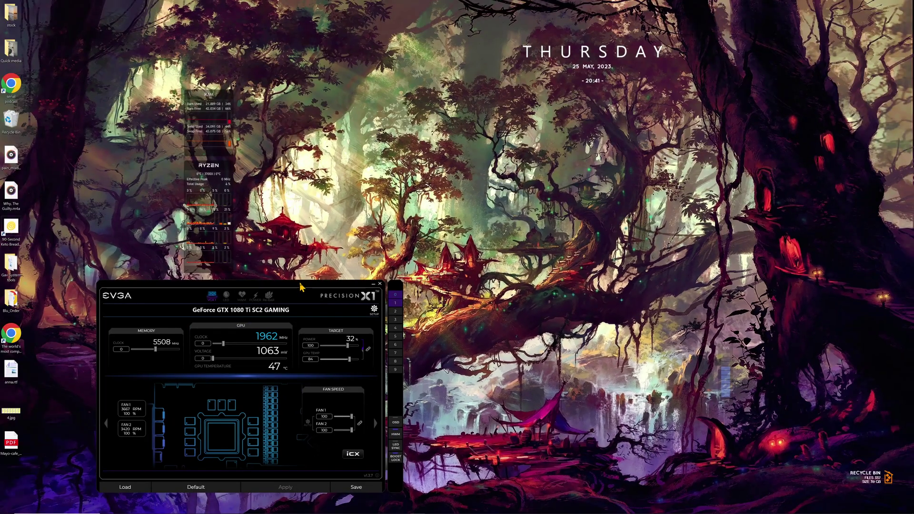
Move the EVGA Precision X1 window clear of its spot and examine the graphics card's fan speed controls.
{"action": "left_click_drag", "start_coordinate": [300, 286], "coordinate": [523, 199]}
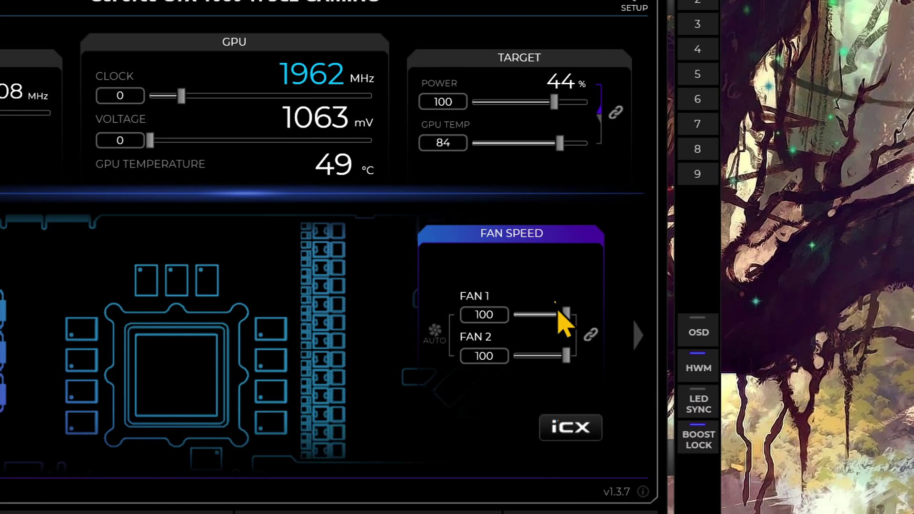
{"action": "mouse_move", "coordinate": [580, 340]}
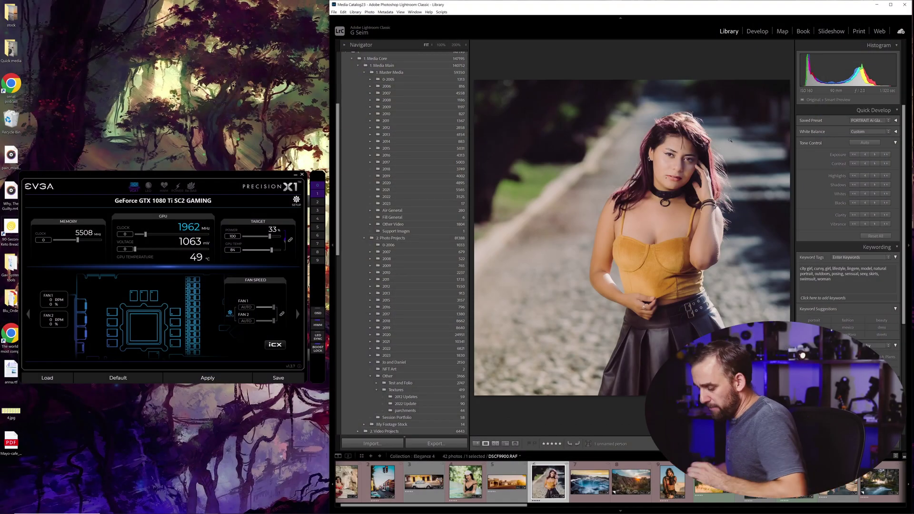
In Lightroom Classic, develop the yellow-top portrait and swing the Background mask's exposure between -4.00 and strongly positive values, resetting it between rounds.
{"action": "key", "text": "d"}
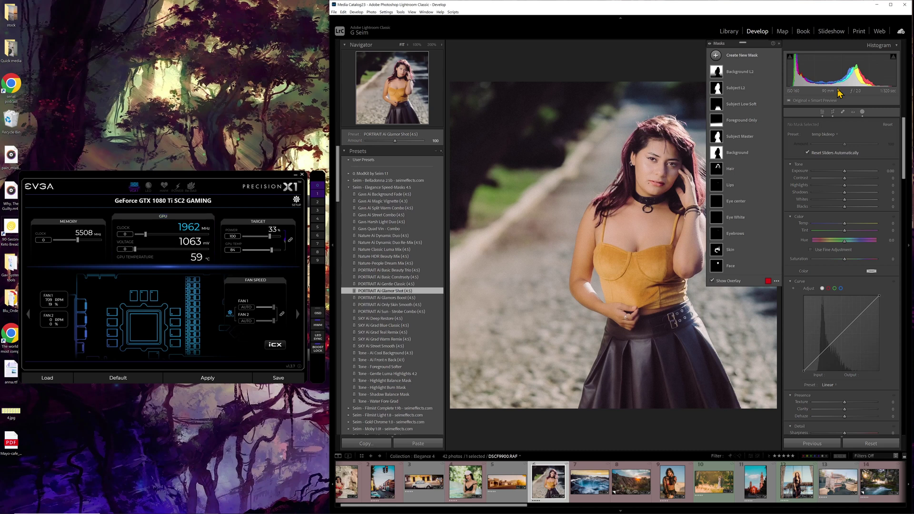
{"action": "left_click", "coordinate": [739, 158]}
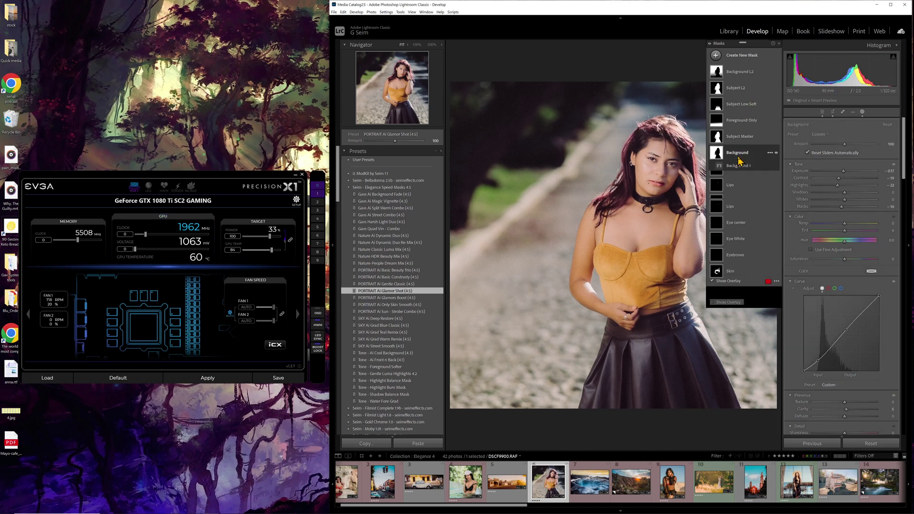
{"action": "left_click_drag", "start_coordinate": [845, 181], "coordinate": [875, 180]}
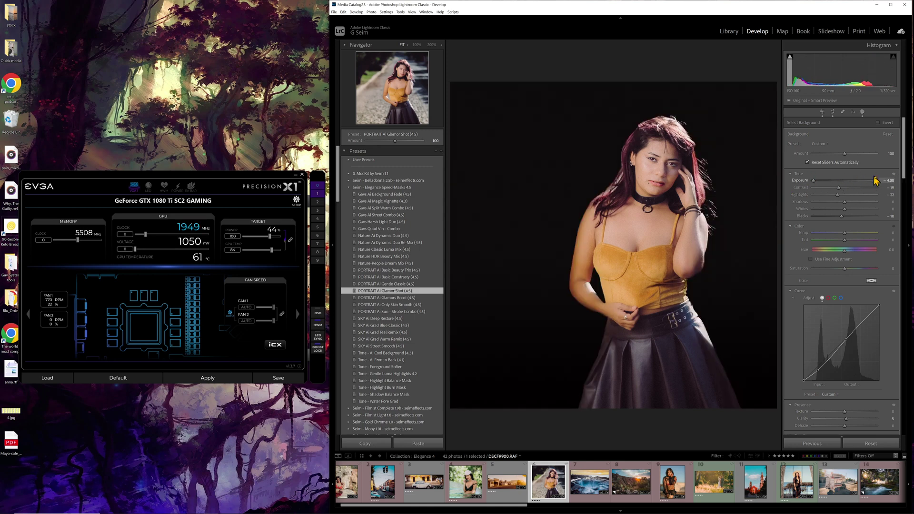
{"action": "left_click_drag", "start_coordinate": [806, 180], "coordinate": [861, 187]}
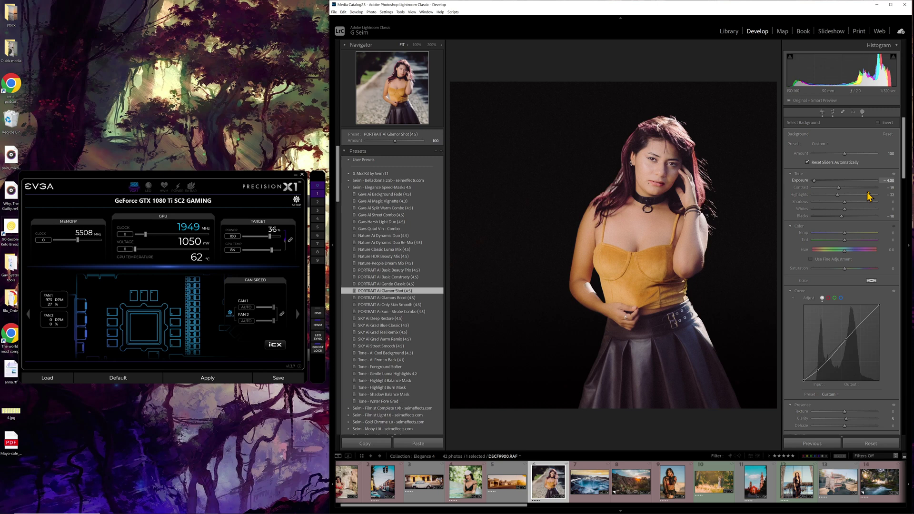
{"action": "left_click_drag", "start_coordinate": [869, 196], "coordinate": [853, 195]}
{"action": "double_click", "coordinate": [809, 182]}
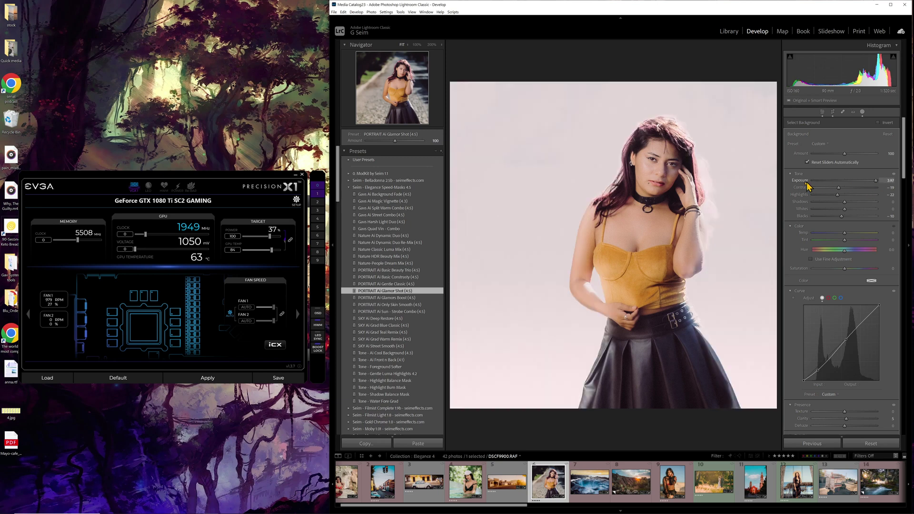
{"action": "key", "text": "shift+w"}
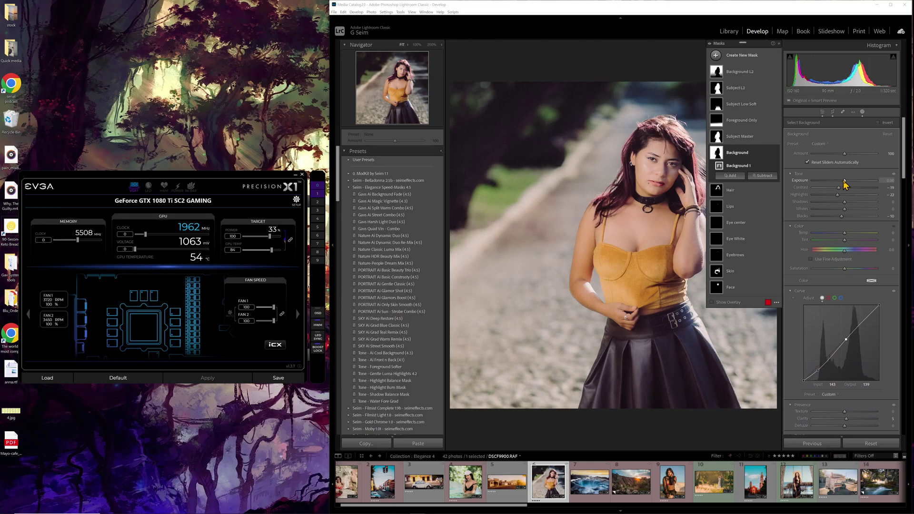
{"action": "key", "text": "shift+w"}
{"action": "mouse_move", "coordinate": [855, 182]}
{"action": "left_mouse_down"}
{"action": "mouse_move", "coordinate": [813, 182]}
{"action": "mouse_move", "coordinate": [867, 184]}
{"action": "mouse_move", "coordinate": [822, 191]}
{"action": "mouse_move", "coordinate": [855, 189]}
{"action": "left_mouse_up"}
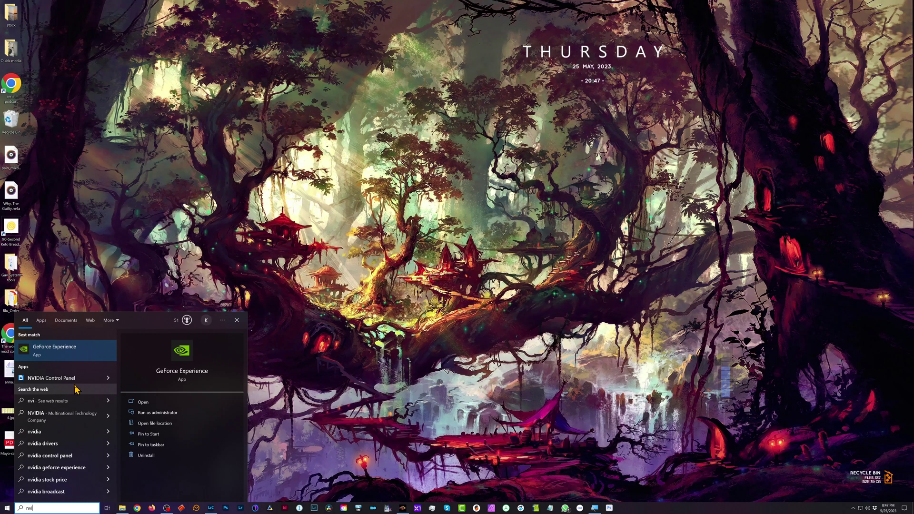
Switch to NVIDIA Control Panel and show the program-specific 3D settings for Adobe Photoshop Lightroom.
{"action": "left_click", "coordinate": [75, 384]}
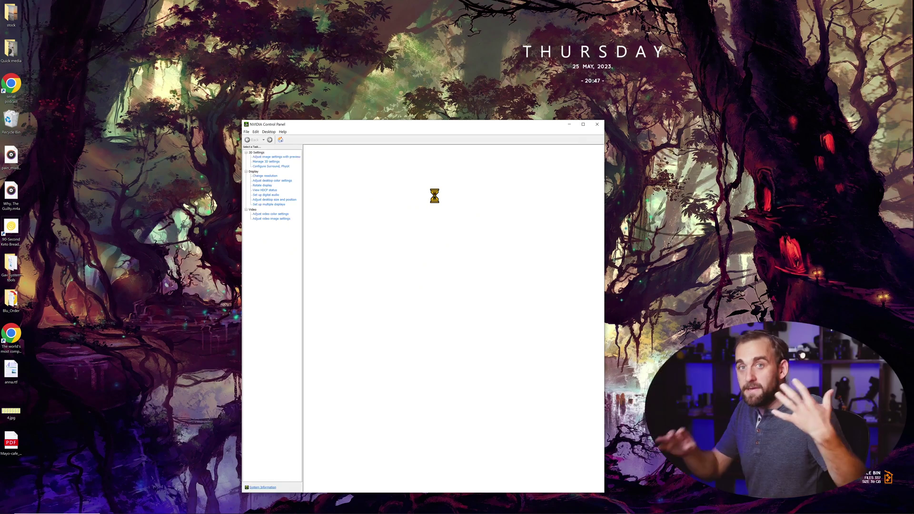
{"action": "left_click_drag", "start_coordinate": [339, 124], "coordinate": [232, 106]}
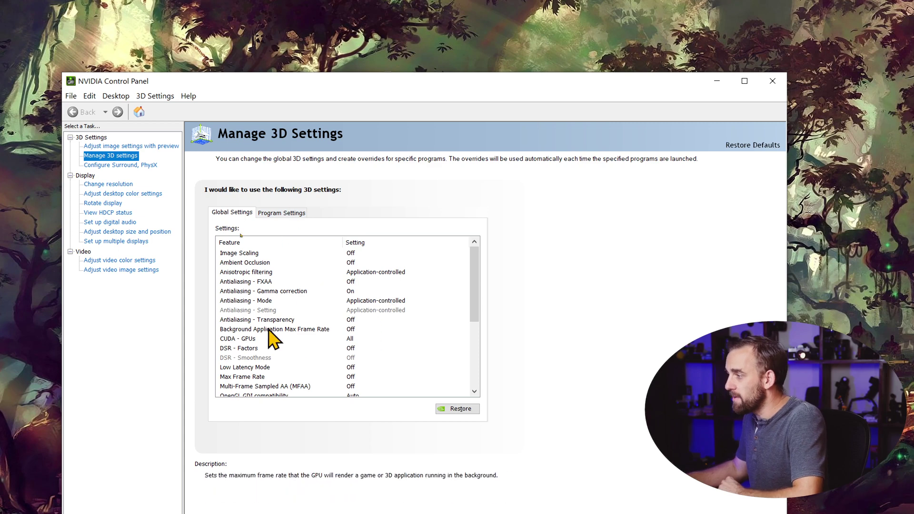
{"action": "left_click", "coordinate": [272, 212]}
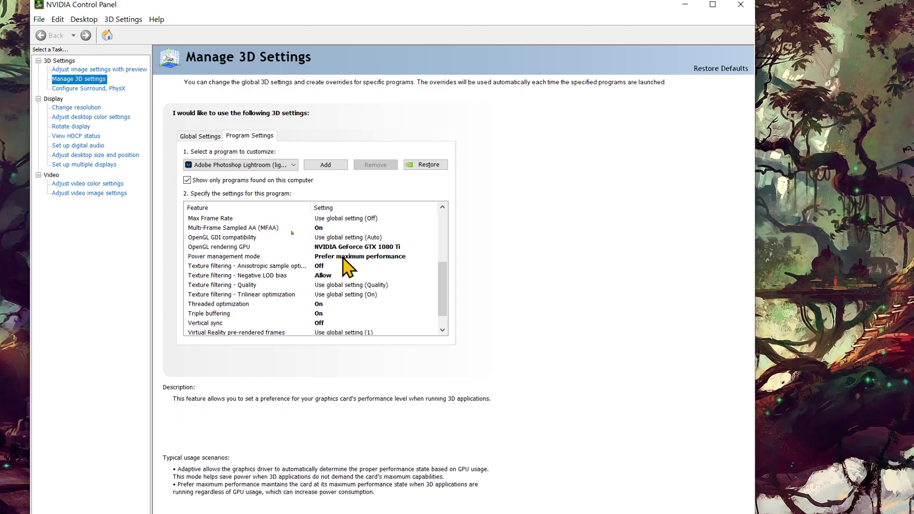
Look over Lightroom's 3D feature list and check which other programs can be customized, keeping Adobe Photoshop Lightroom selected.
{"action": "left_click_drag", "start_coordinate": [444, 300], "coordinate": [448, 234]}
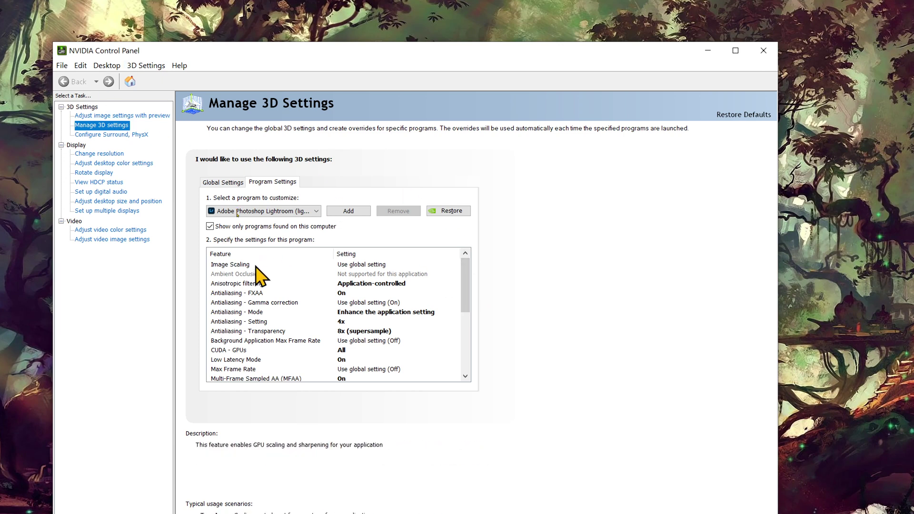
{"action": "left_click", "coordinate": [260, 213]}
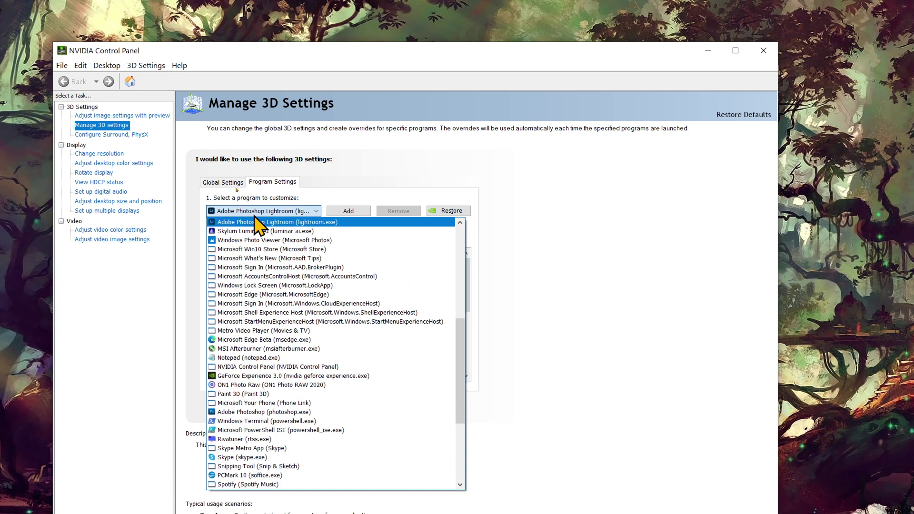
{"action": "left_click", "coordinate": [636, 260]}
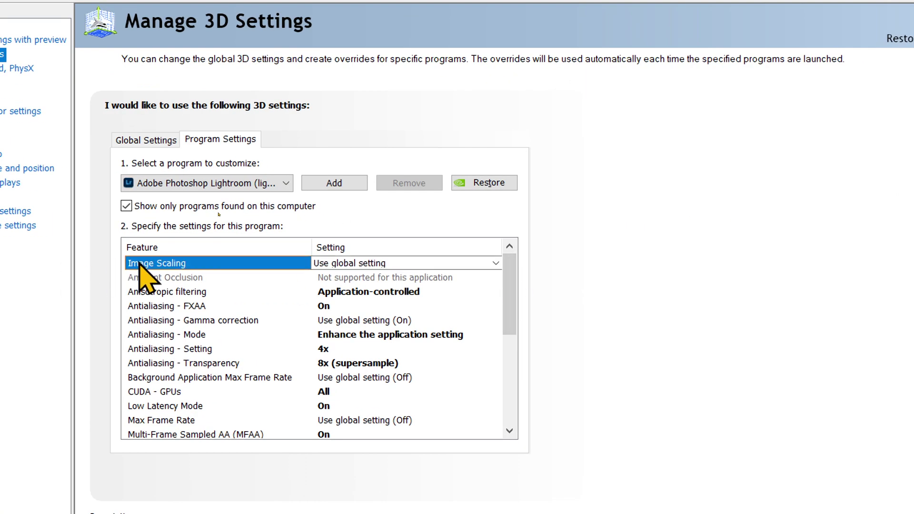
Examine each of Lightroom's 3D settings one by one, from Image Scaling through Vulkan/OpenGL present method.
{"action": "key", "text": "Down"}
{"action": "key", "text": "Down"}
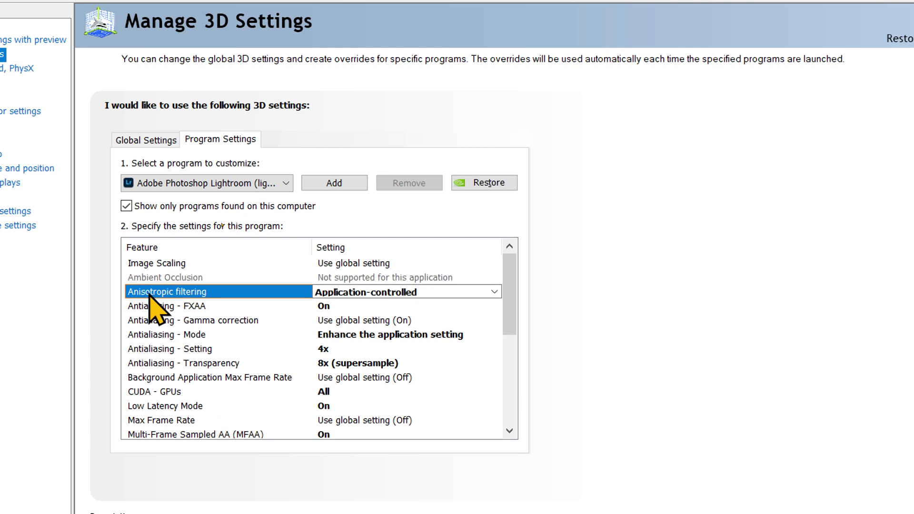
{"action": "key", "text": "Down"}
{"action": "key", "text": "Down"}
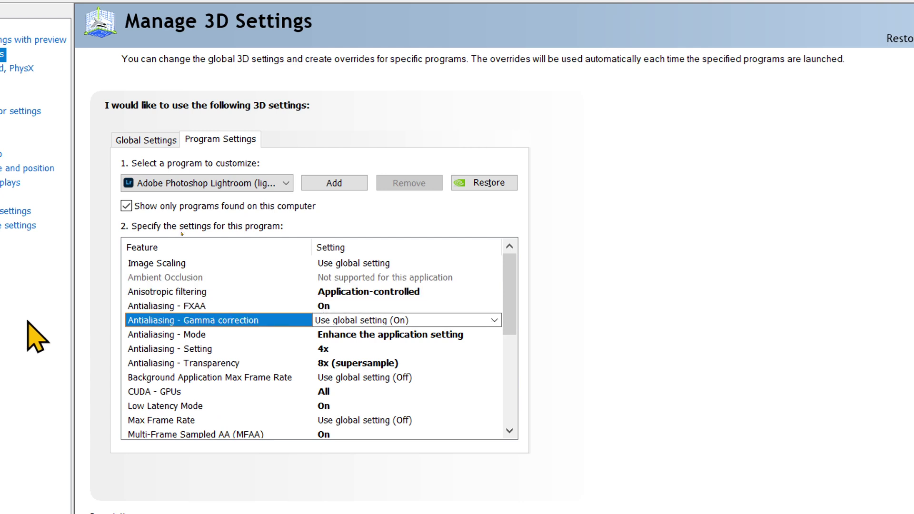
{"action": "key", "text": "Down"}
{"action": "key", "text": "Down"}
{"action": "key", "text": "Down"}
{"action": "key", "text": "Down"}
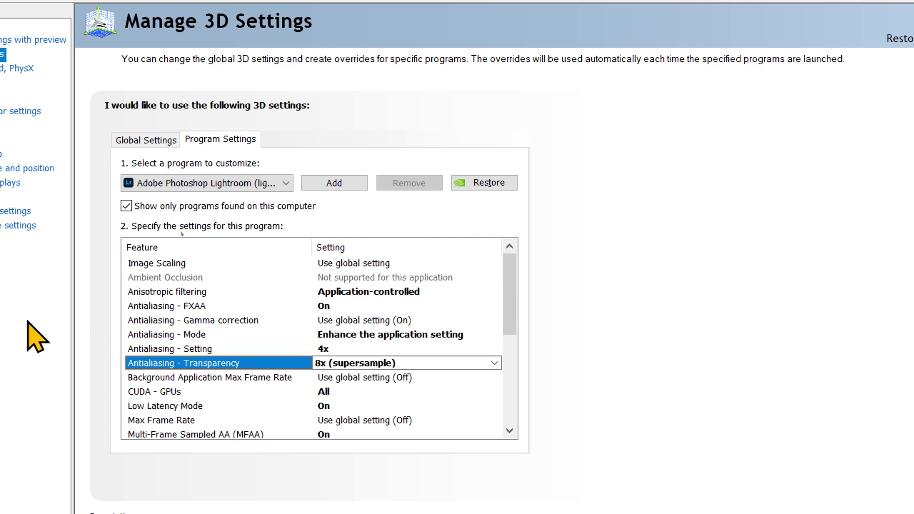
{"action": "key", "text": "Down"}
{"action": "key", "text": "Down"}
{"action": "key", "text": "Down"}
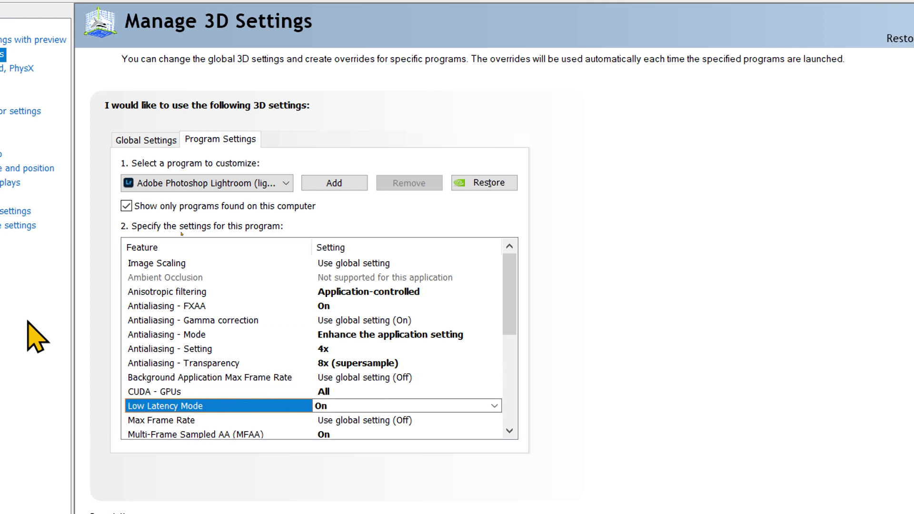
{"action": "key", "text": "Down"}
{"action": "key", "text": "Down"}
{"action": "key", "text": "Down"}
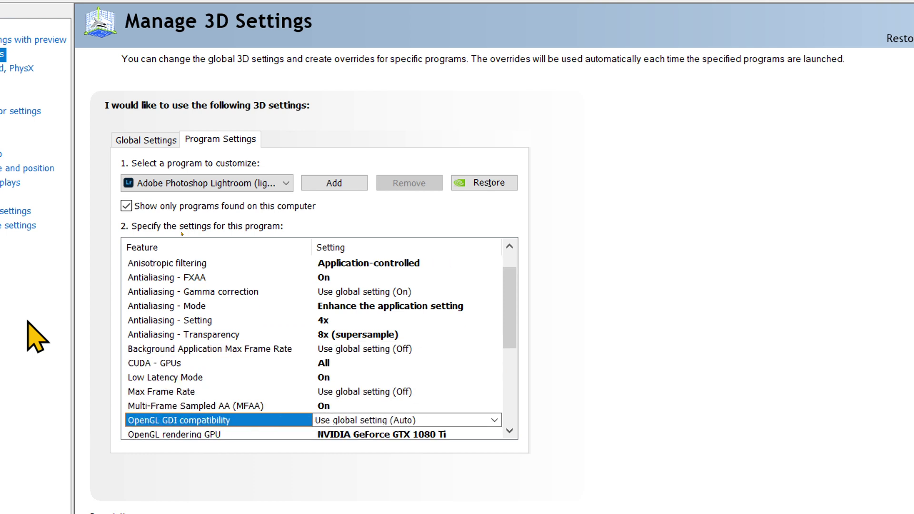
{"action": "key", "text": "Down"}
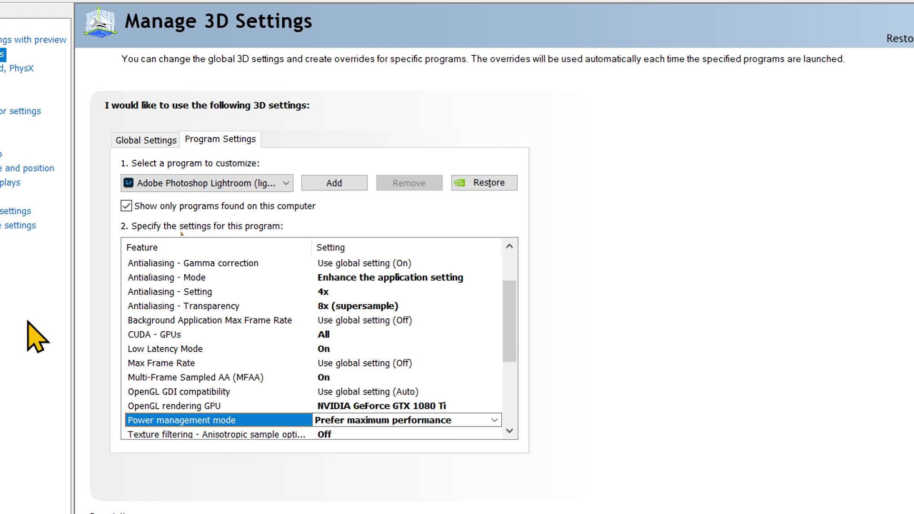
{"action": "key", "text": "Down"}
{"action": "key", "text": "Down"}
{"action": "key", "text": "Down"}
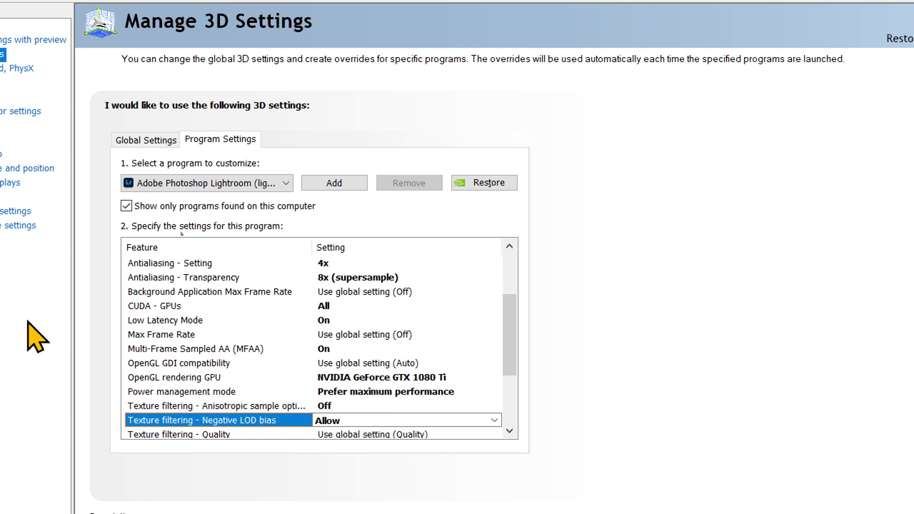
{"action": "key", "text": "Down"}
{"action": "key", "text": "Down"}
{"action": "key", "text": "Down"}
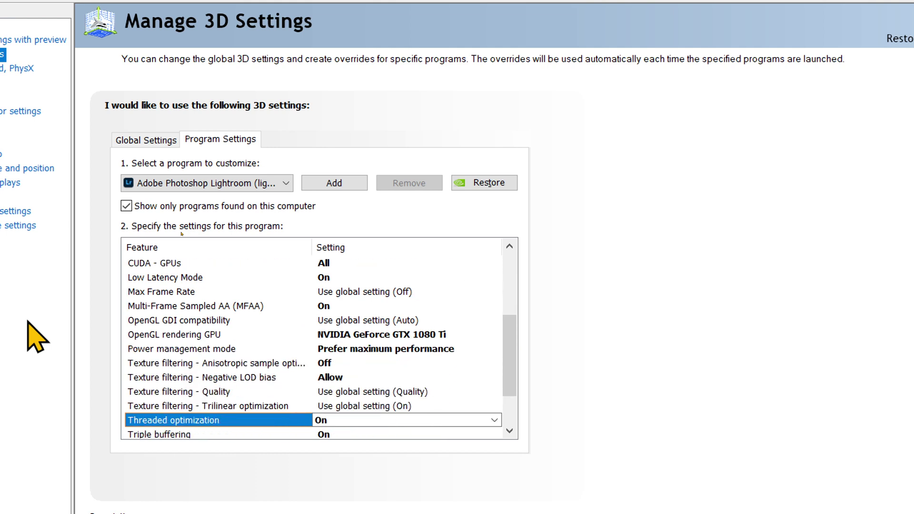
{"action": "key", "text": "Down"}
{"action": "key", "text": "Down"}
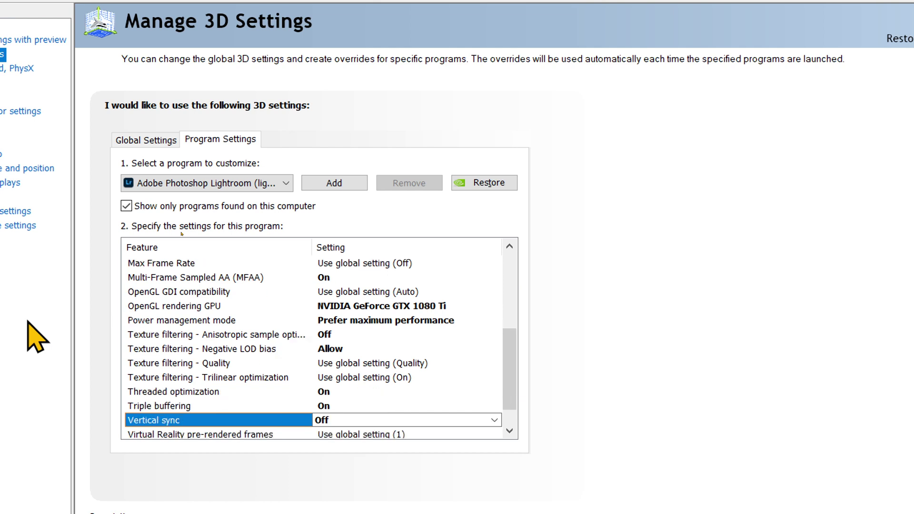
{"action": "key", "text": "Down"}
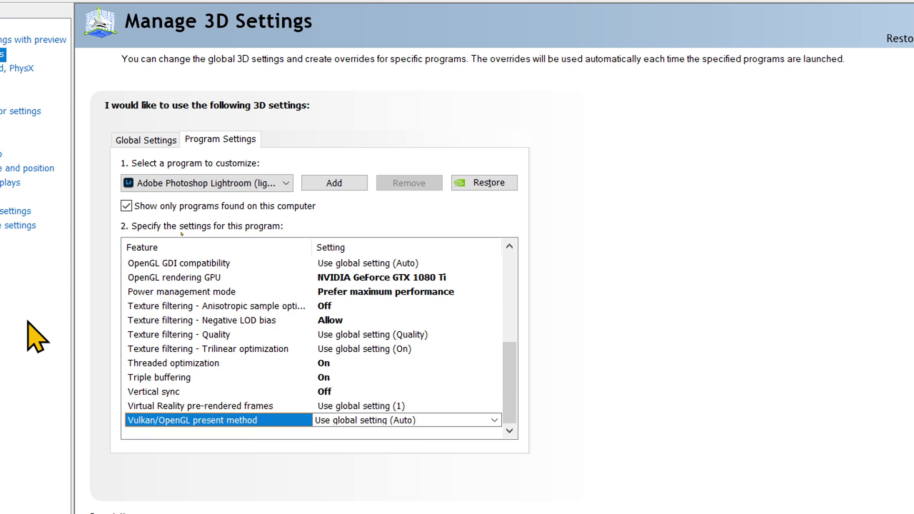